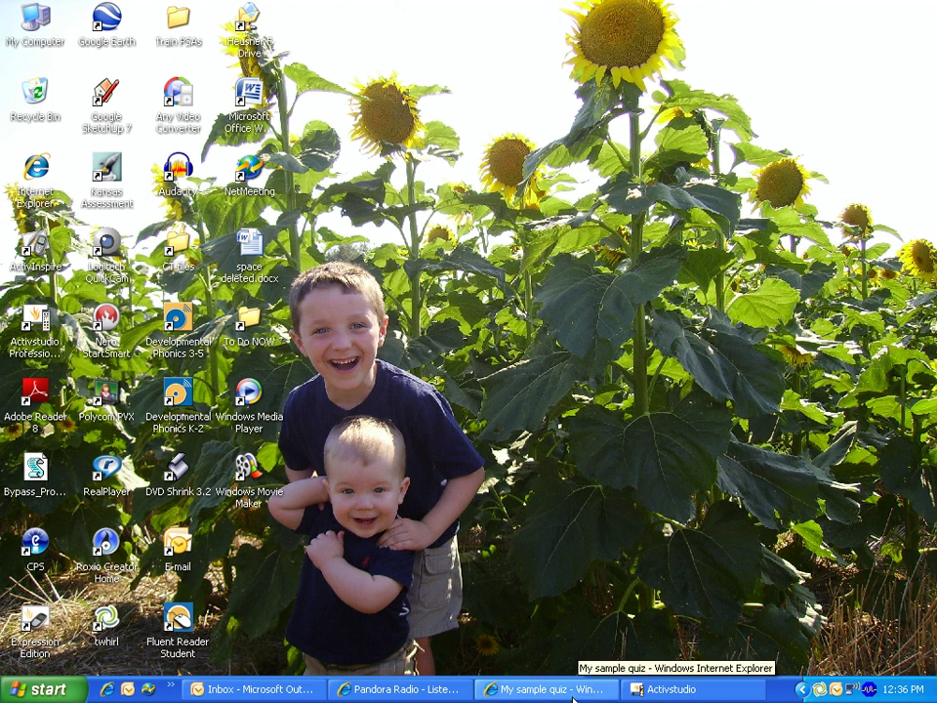
- Bring the 'My sample quiz' responses spreadsheet to the front, closing the File menu unused
left_click(551, 689)
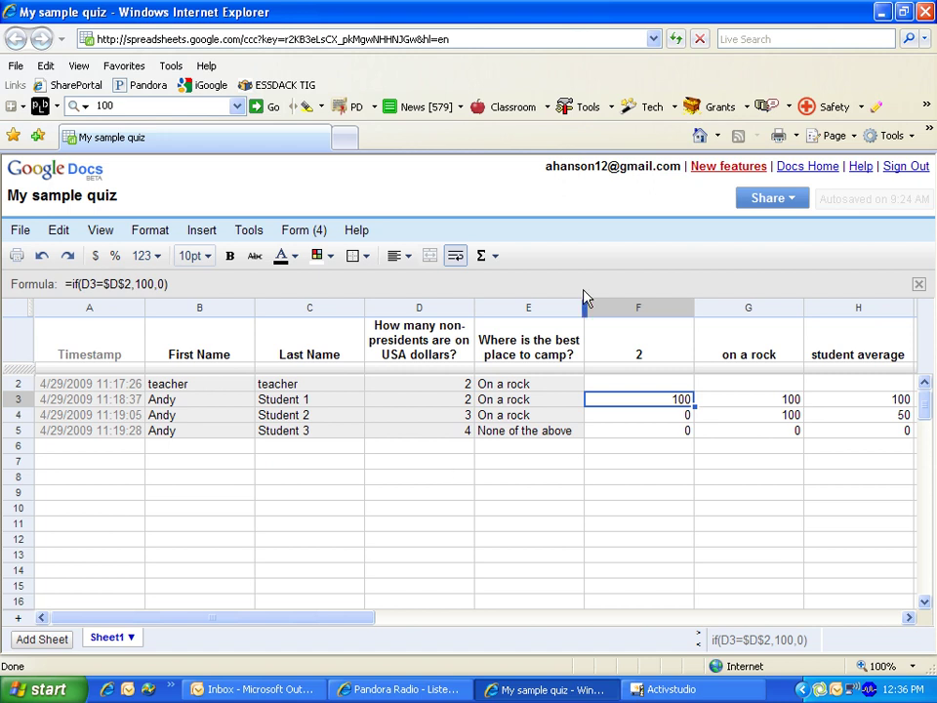
left_click(20, 232)
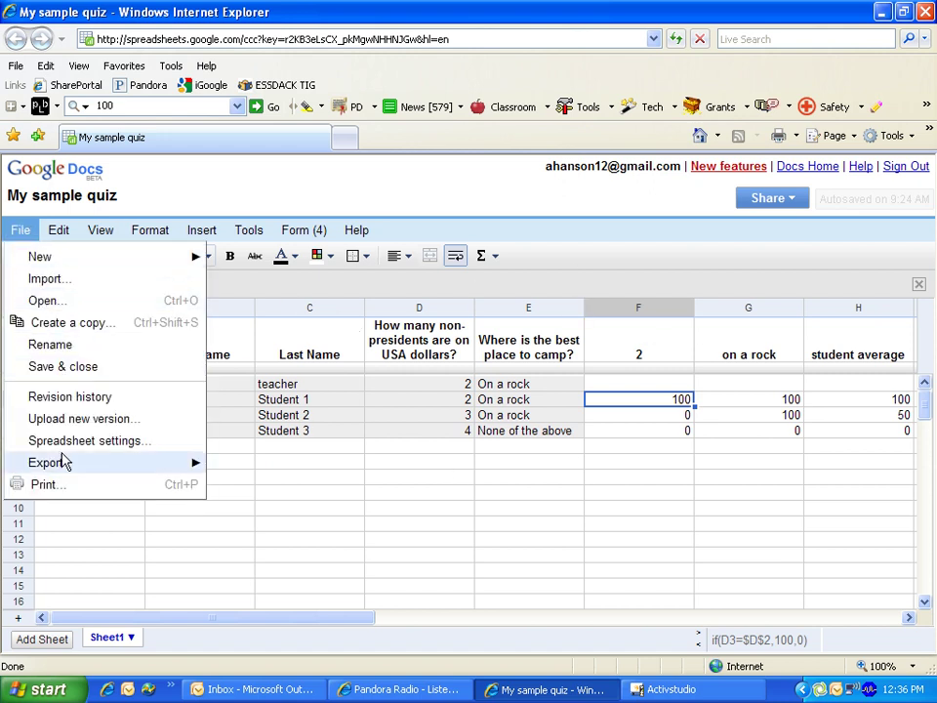
left_click(465, 239)
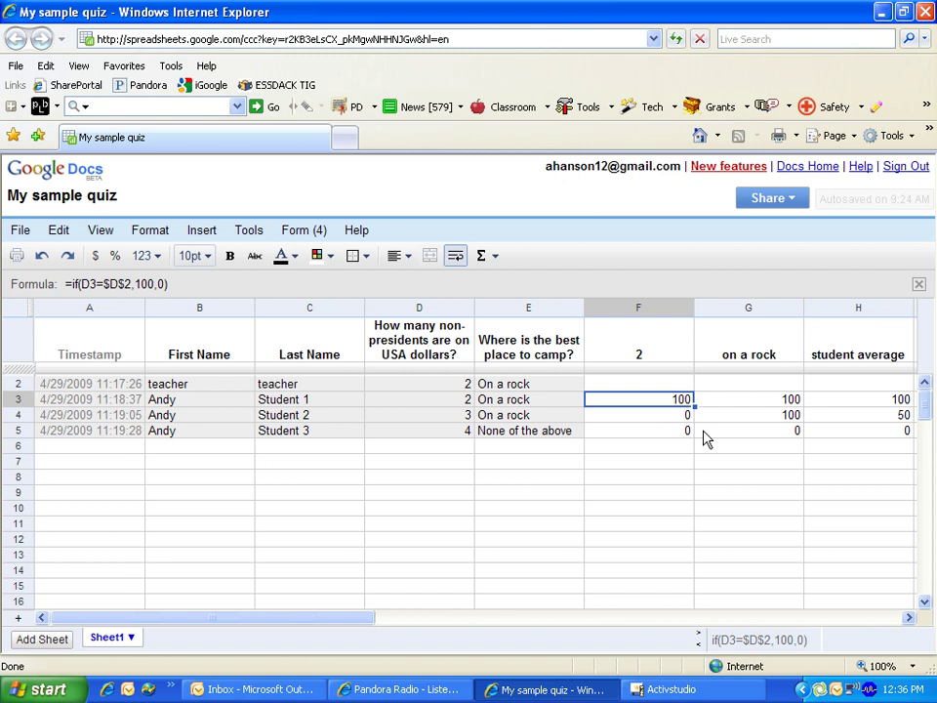
left_click(609, 388)
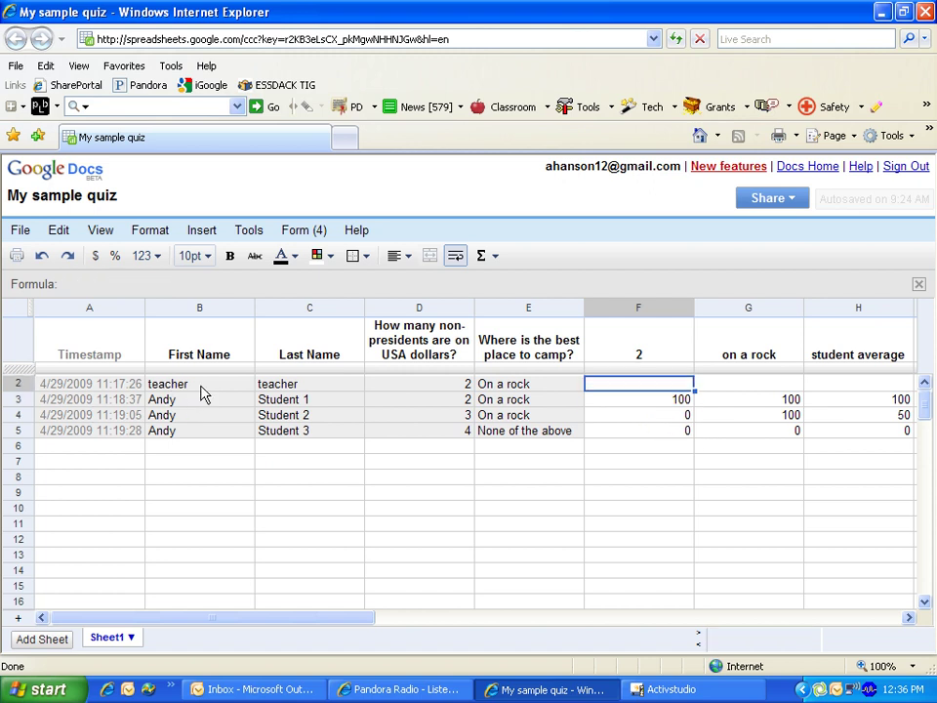
left_click(288, 384)
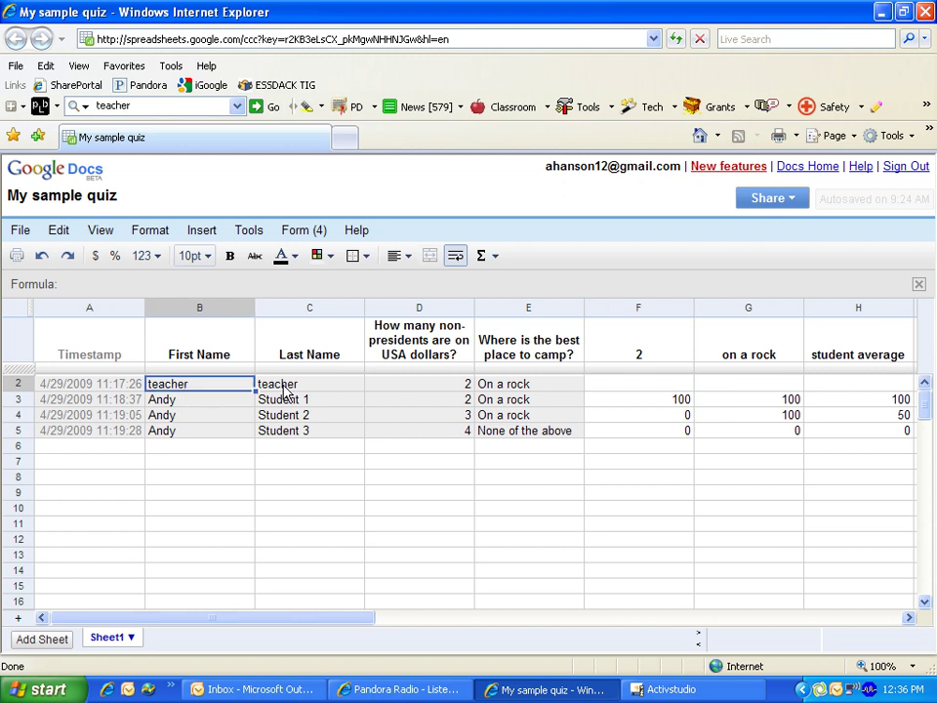
left_click(465, 389)
left_click(480, 388)
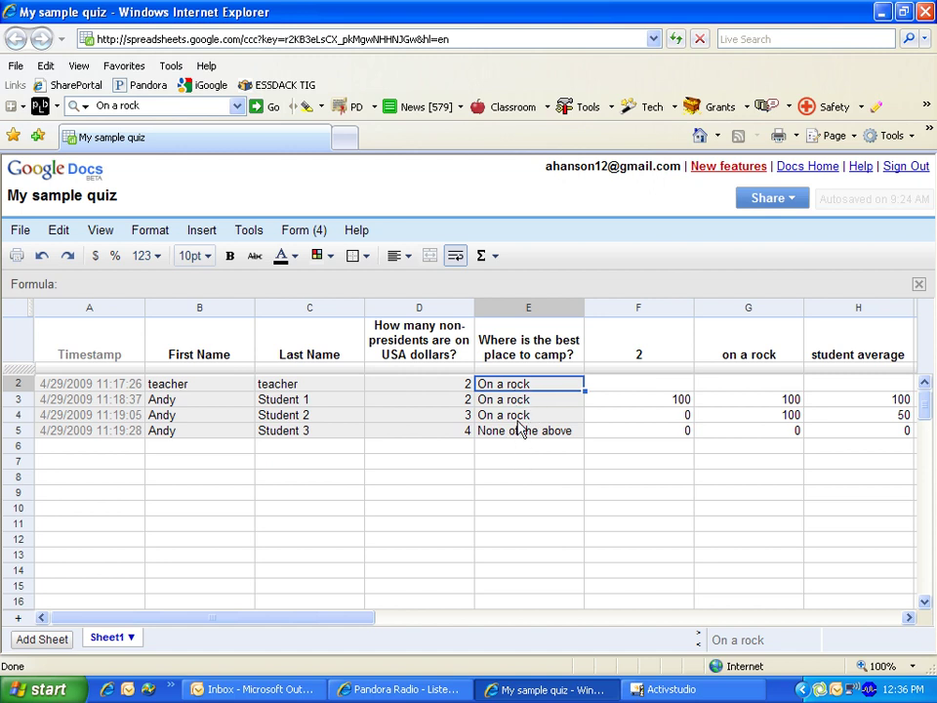
left_click(654, 344)
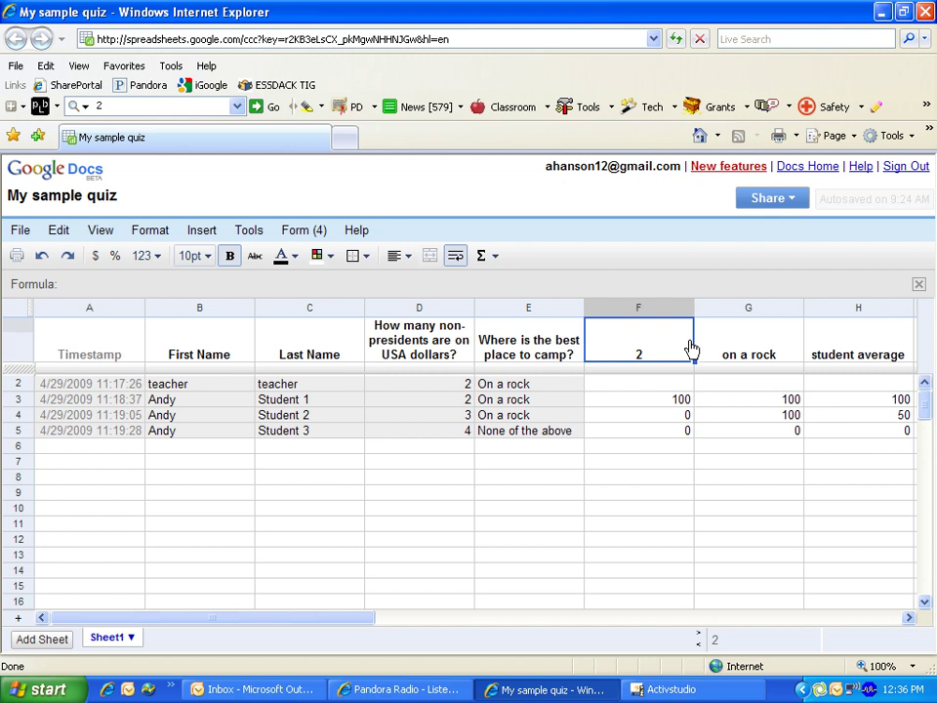
left_click(751, 352)
left_click(848, 353)
left_click(648, 346)
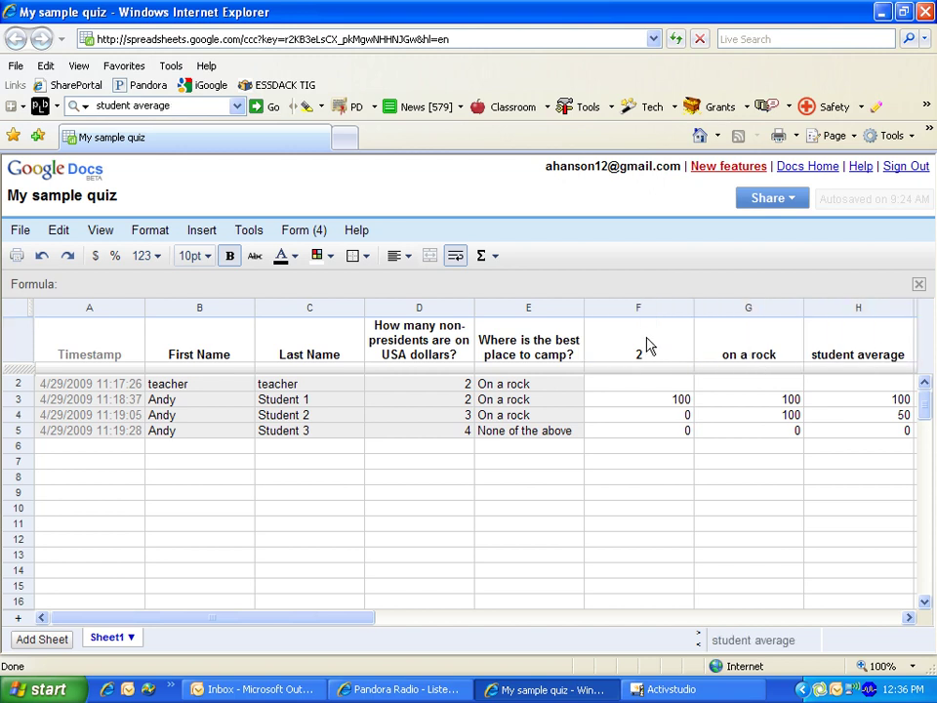
mouse_move(653, 372)
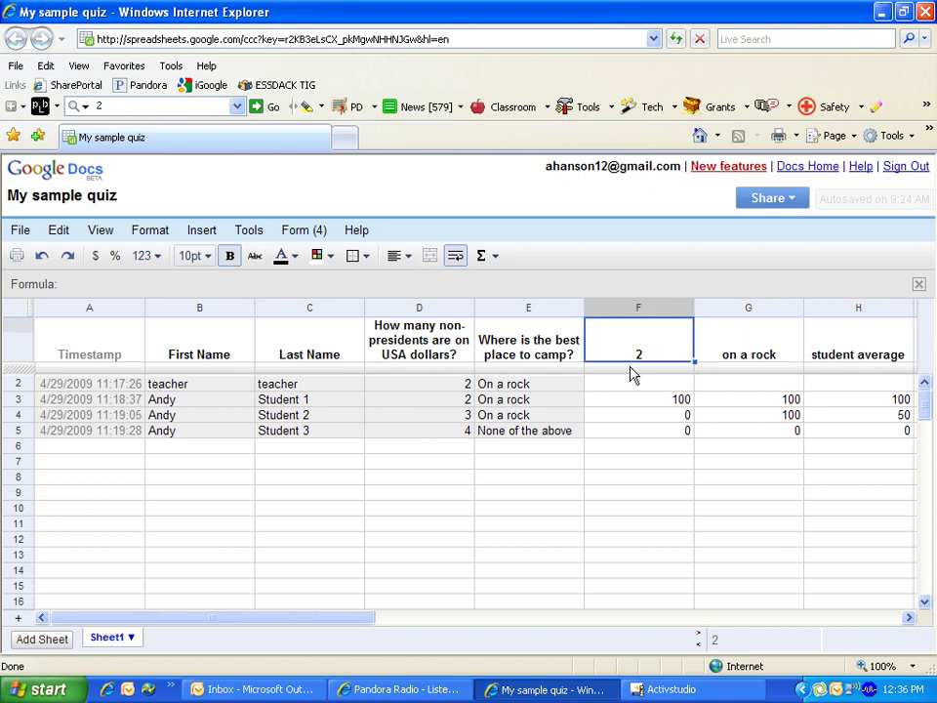
left_click(422, 353)
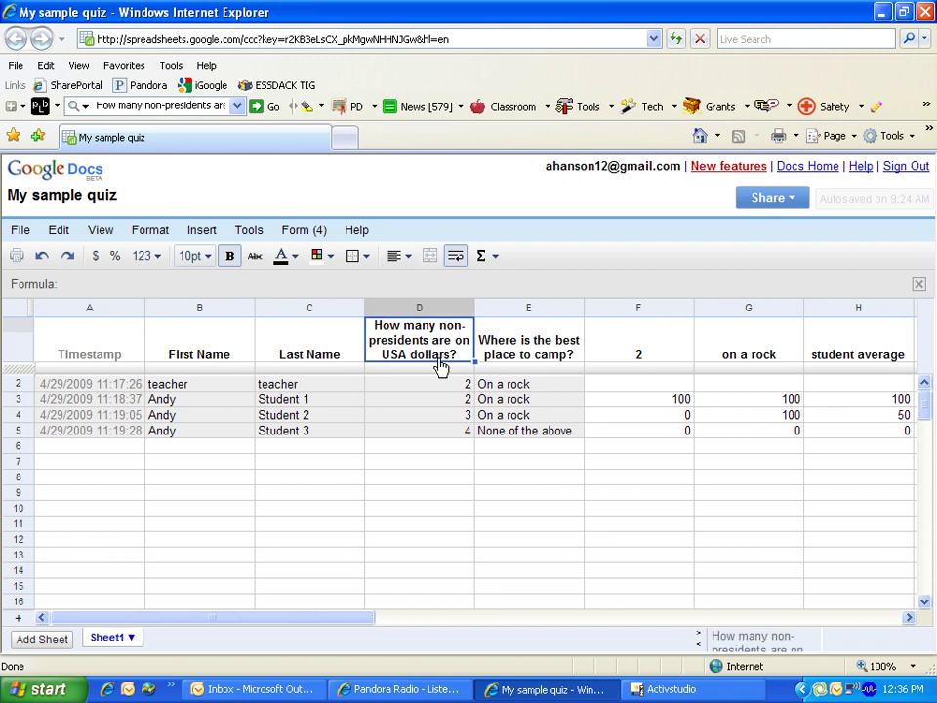
left_click(648, 351)
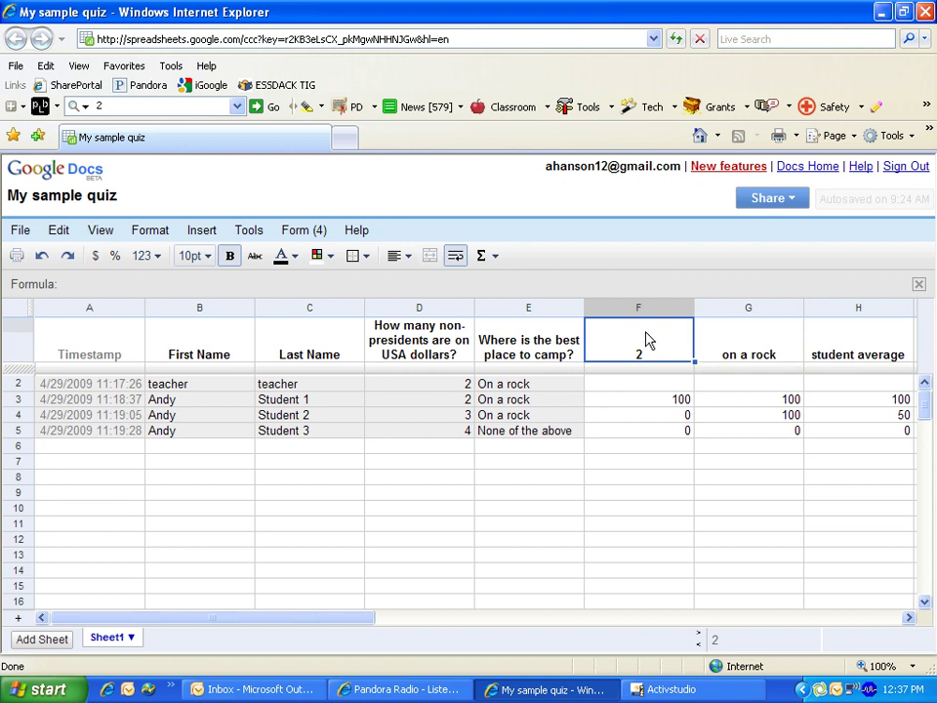
left_click(748, 342)
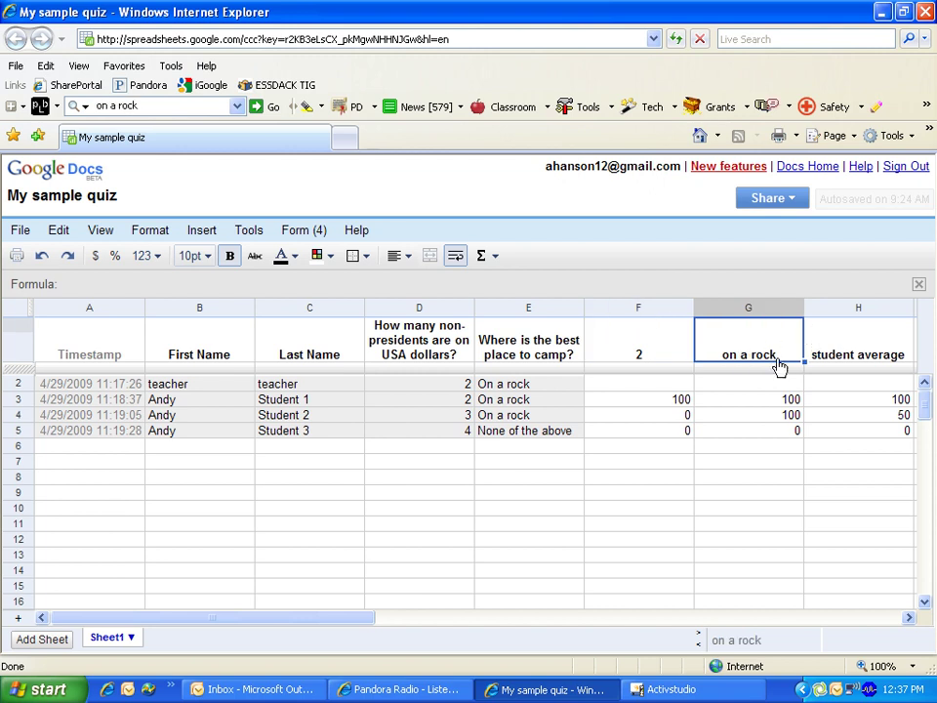
left_click(860, 346)
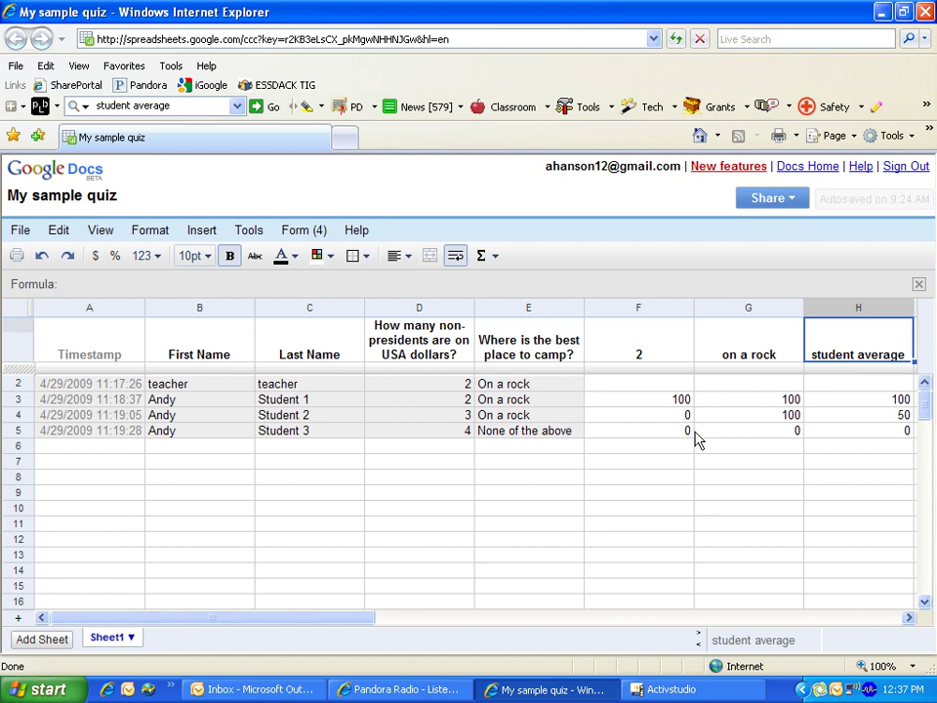
mouse_move(664, 399)
left_mouse_down()
mouse_move(868, 432)
mouse_move(860, 416)
mouse_move(661, 399)
left_mouse_up()
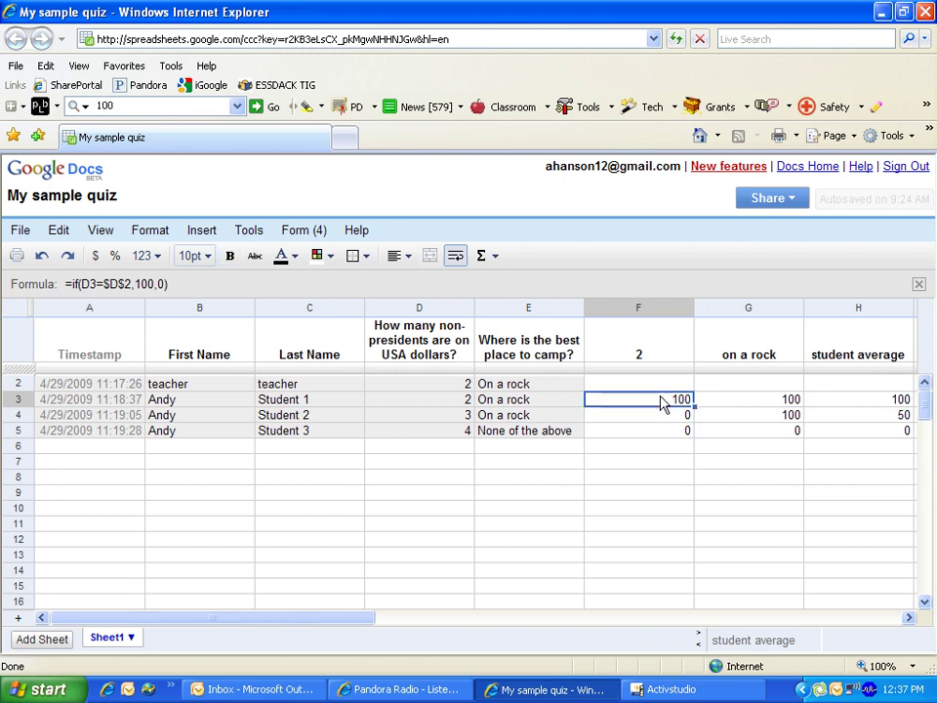
left_click(660, 419)
key("Up")
key("Left")
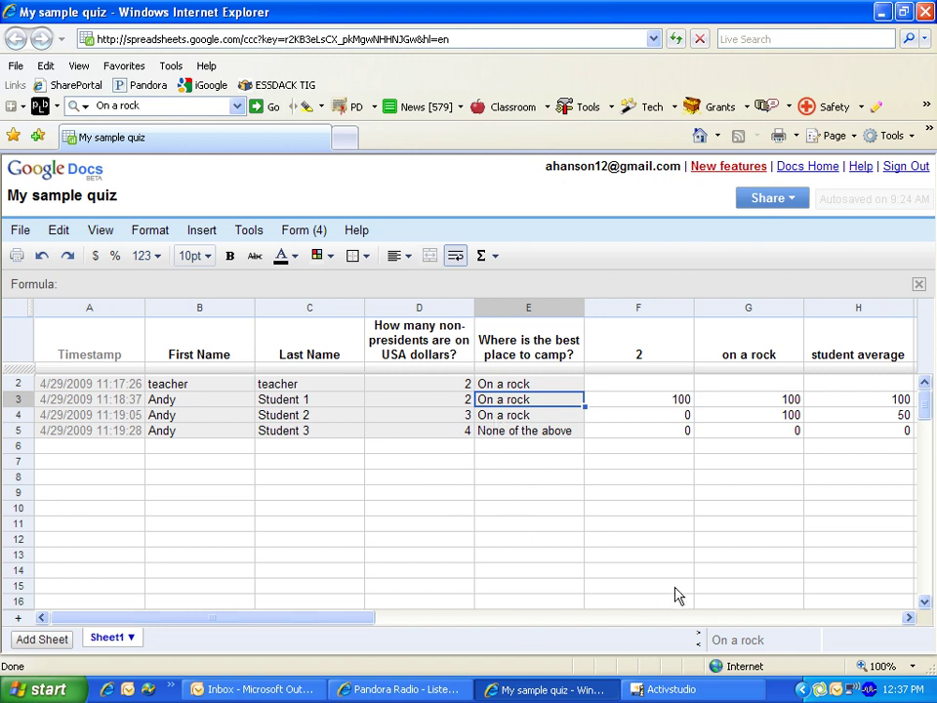
left_click(649, 406)
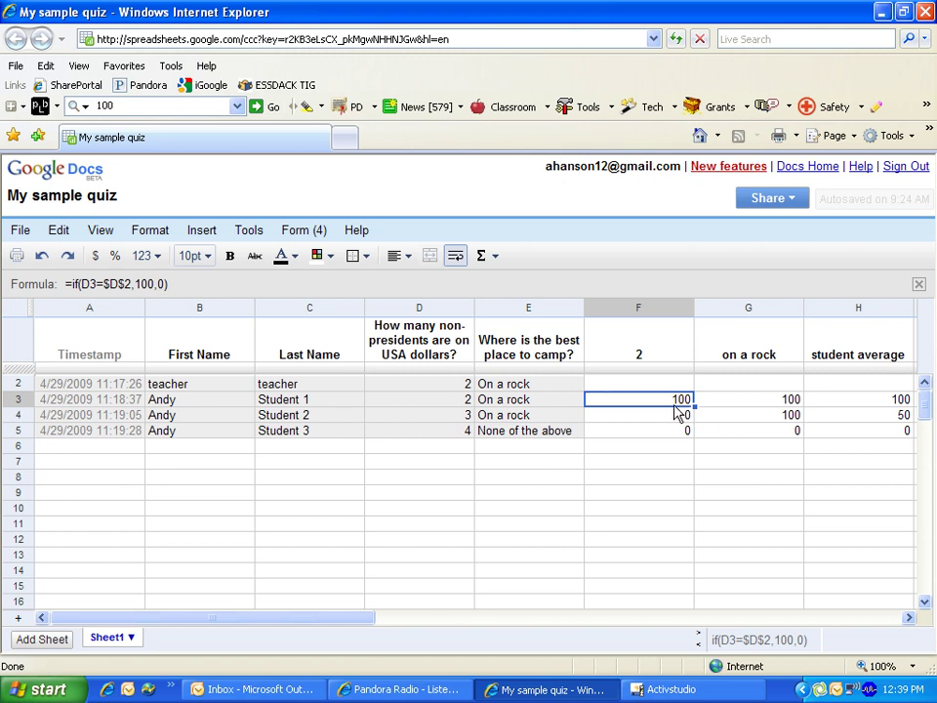
- Fill F3's IF scoring formula down through F5, scoring the students 100, 100 and 0, then check G3
left_click_drag(694, 403, 682, 432)
left_click_drag(688, 432, 664, 433)
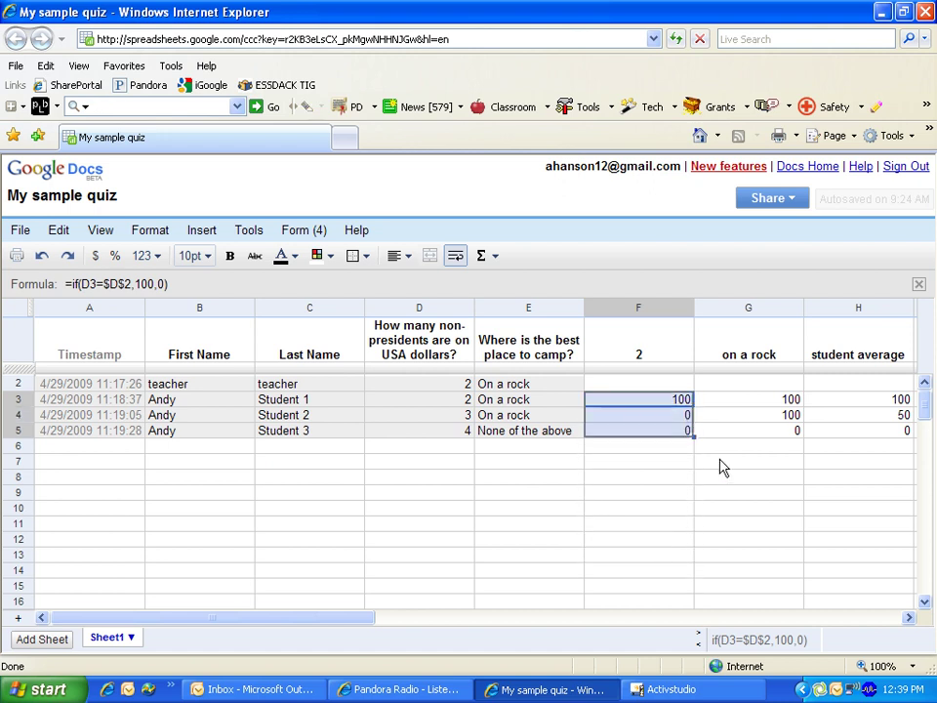
left_click(776, 435)
left_click(717, 402)
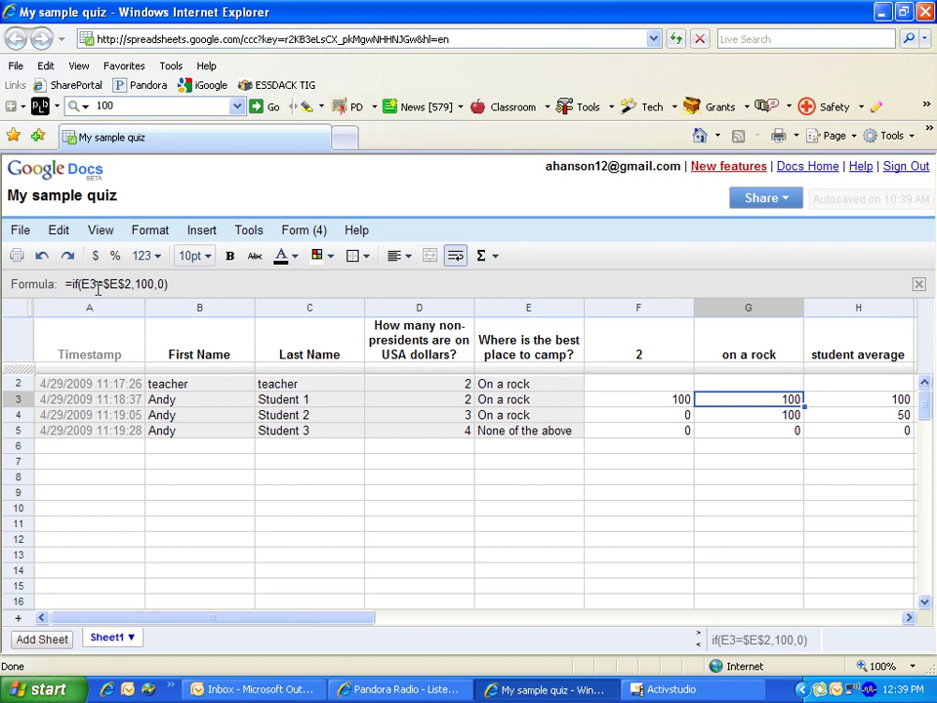
left_click(507, 400)
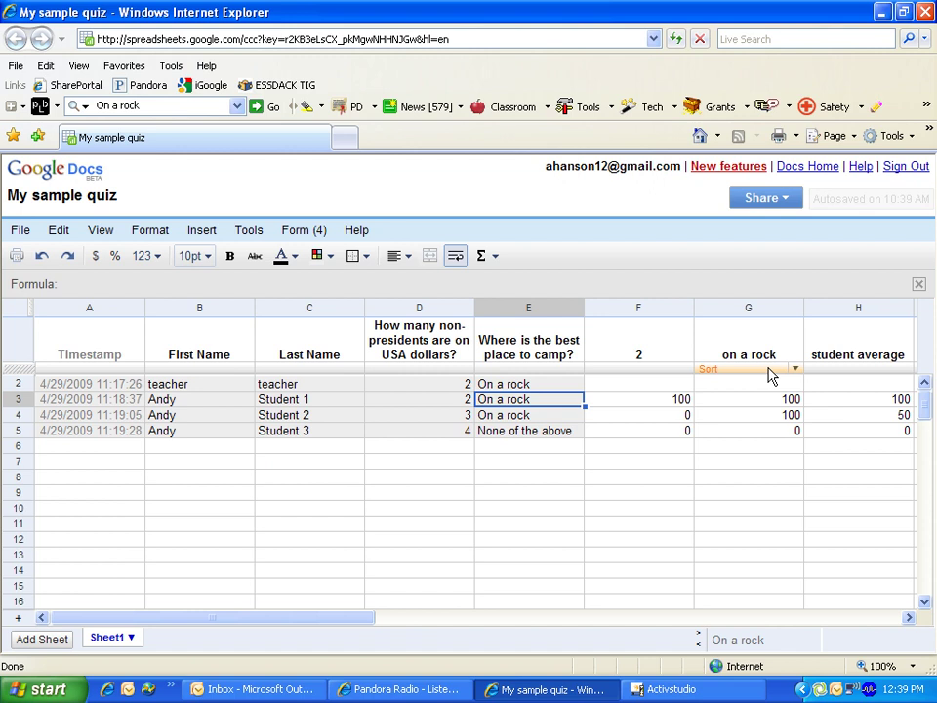
left_click(756, 400)
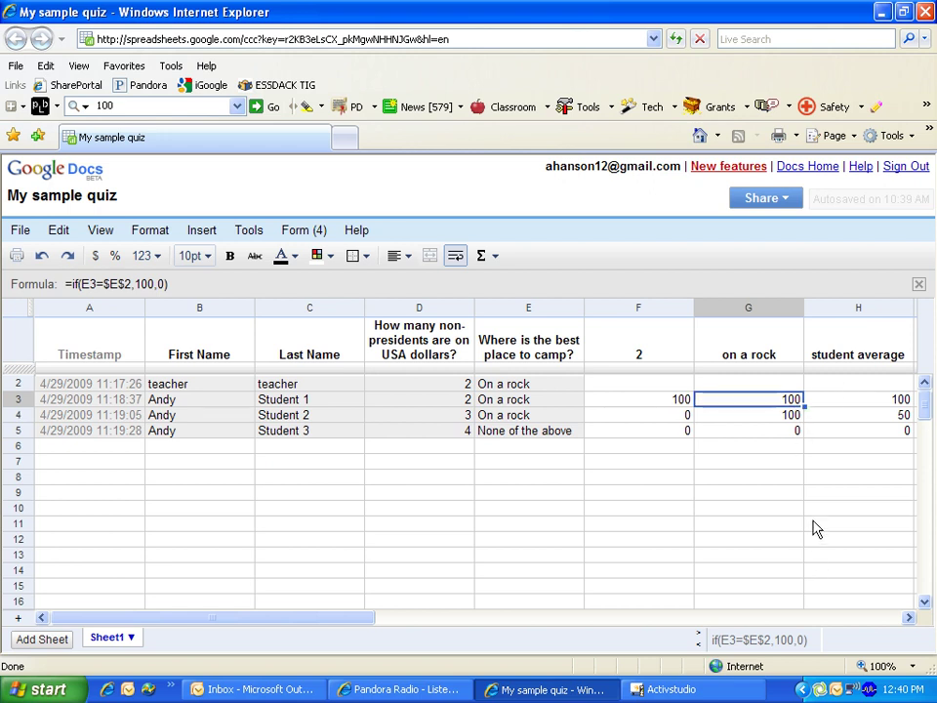
left_click(683, 416)
left_click(683, 431)
left_click(753, 420)
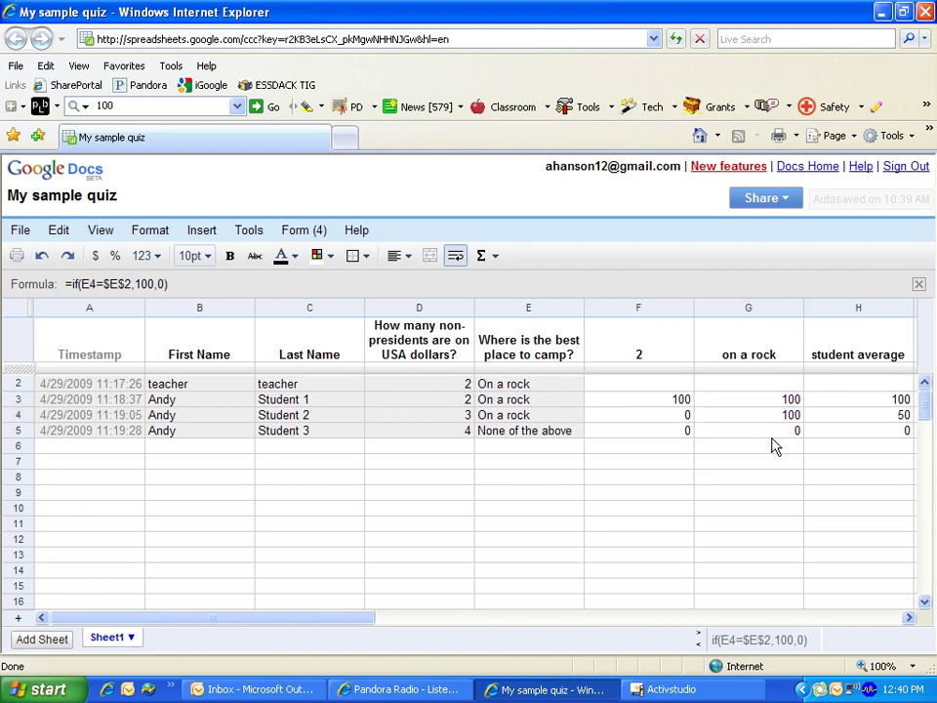
left_click(784, 434)
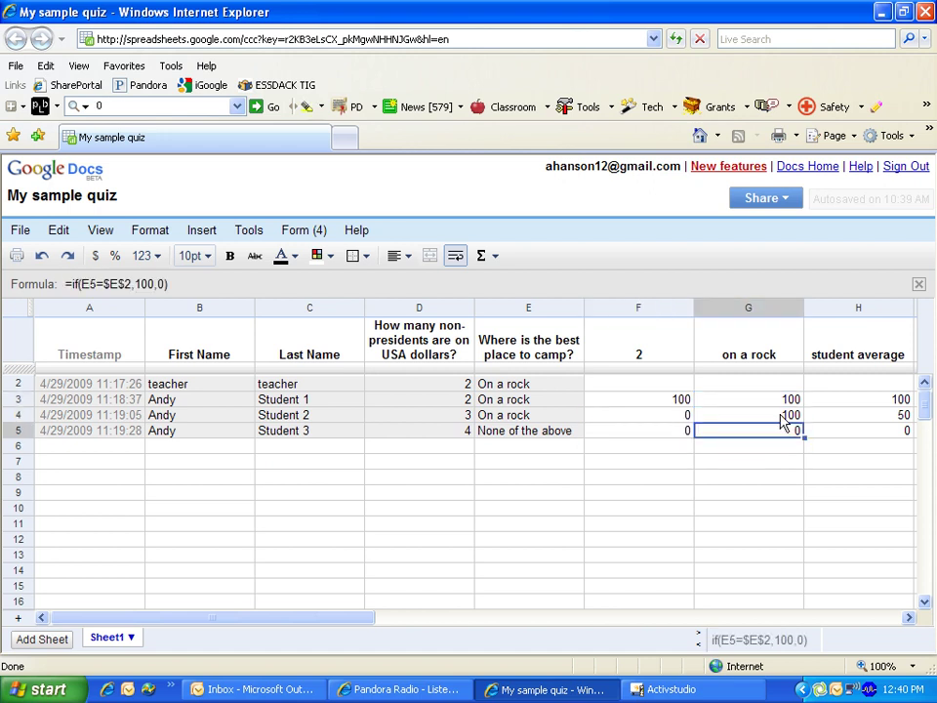
left_click(676, 420)
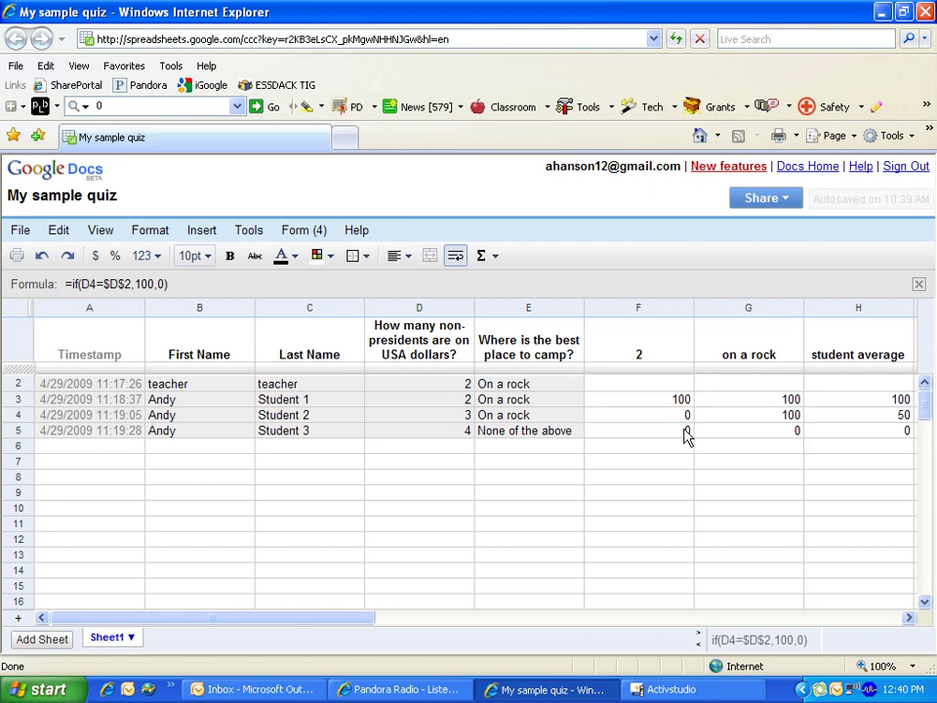
left_click(686, 433)
left_click(758, 420)
left_click(751, 434)
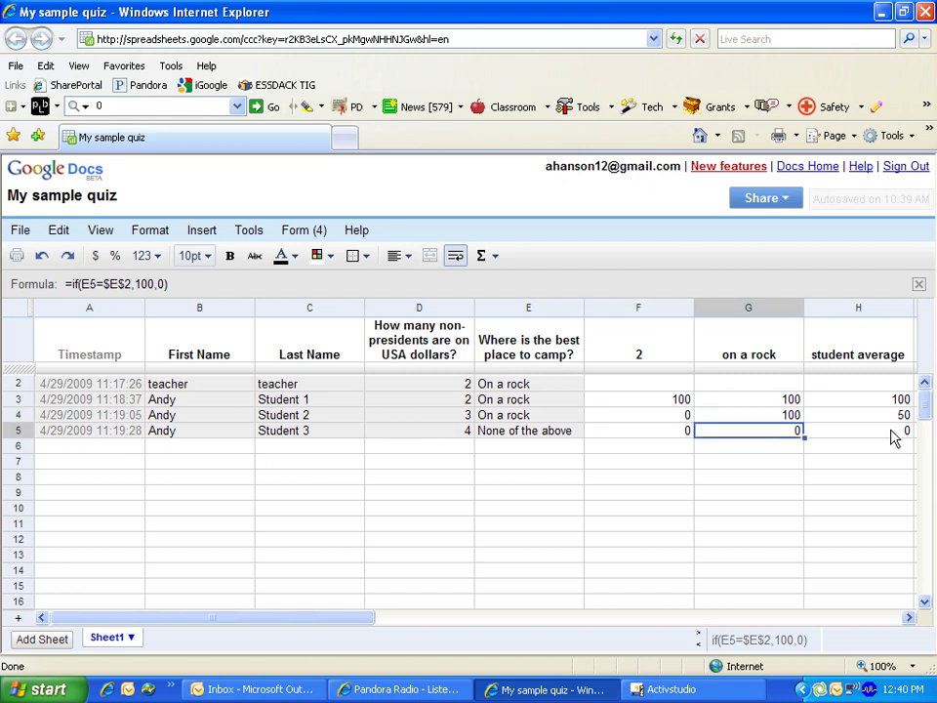
left_click(829, 432)
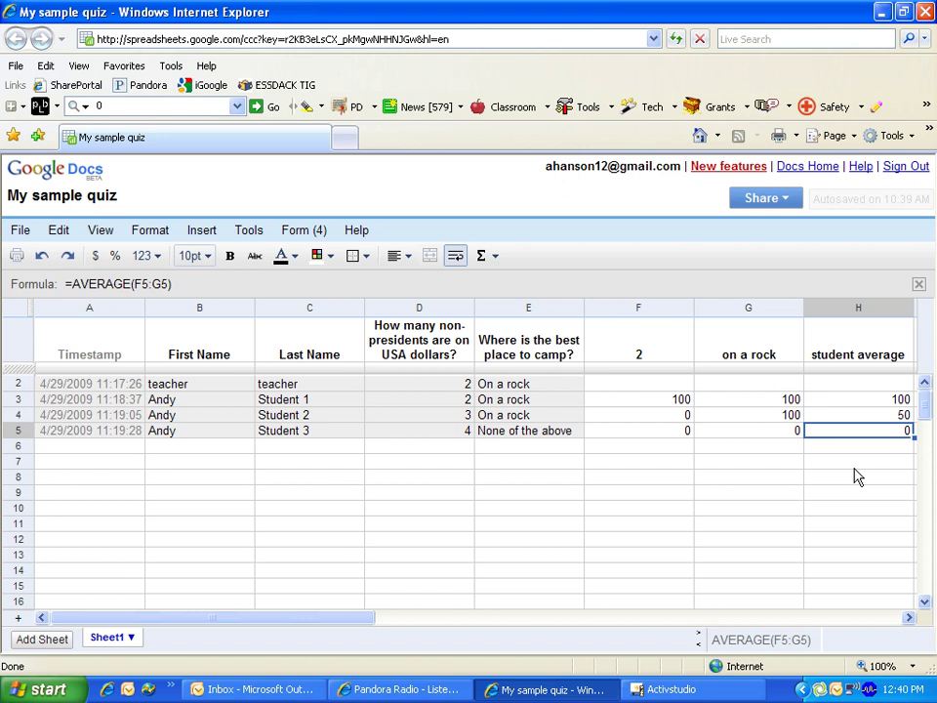
left_click(877, 404)
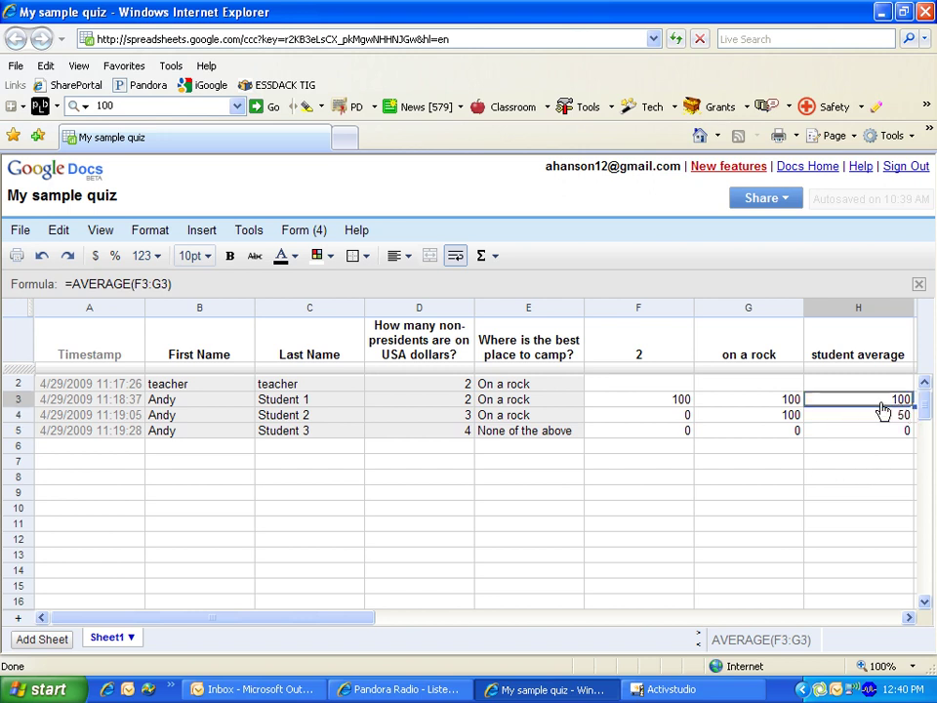